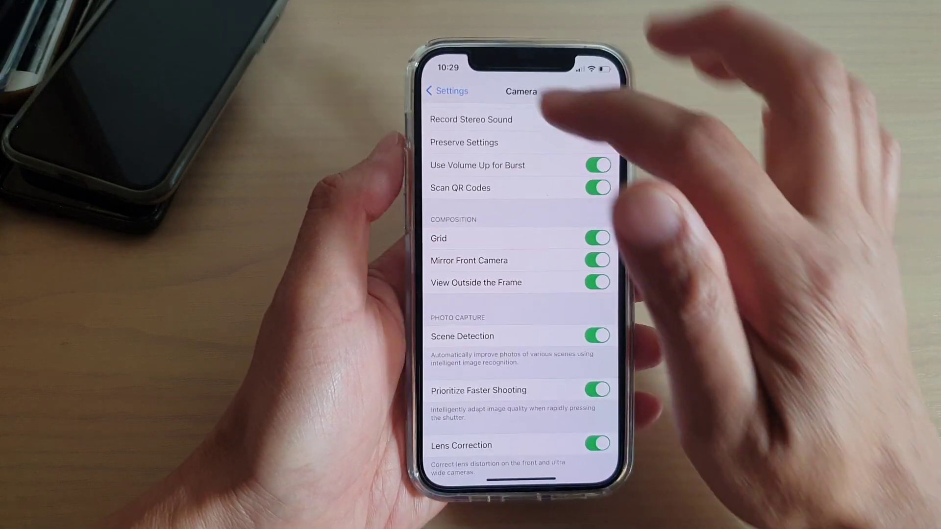
- Go back from the Camera settings page to the main Settings list
{"action": "left_click", "coordinate": [438, 89]}
- Return home, reopen Settings and enable View Outside the Frame under Camera
{"action": "left_click_drag", "start_coordinate": [515, 477], "coordinate": [514, 294]}
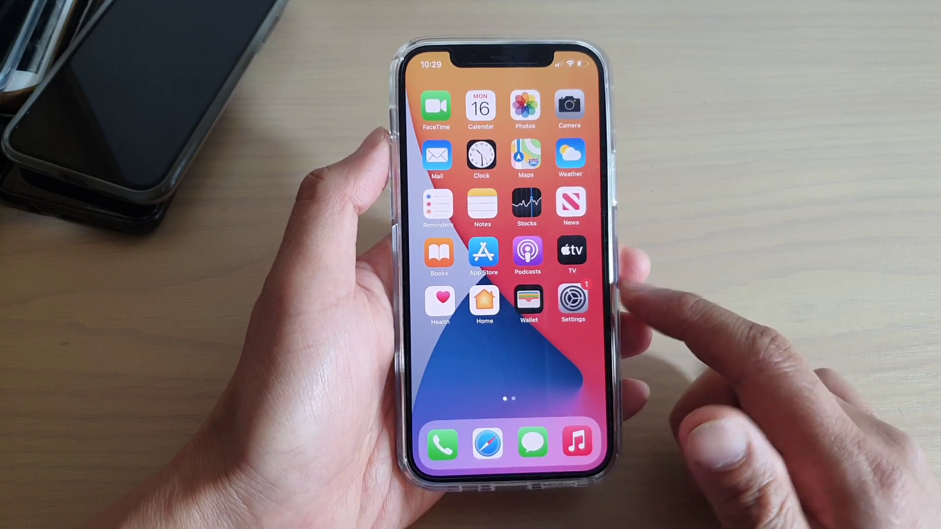
{"action": "left_click", "coordinate": [574, 302]}
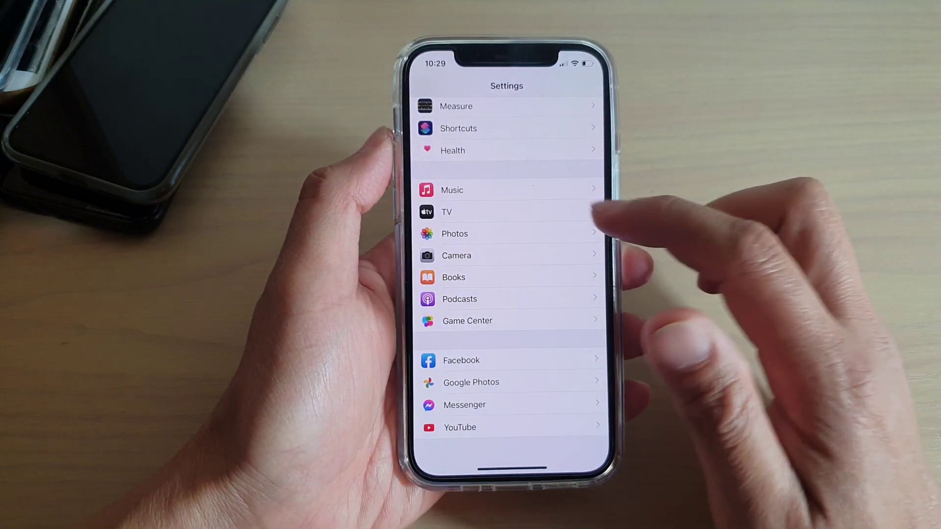
{"action": "scroll", "coordinate": [508, 258], "scroll_direction": "up", "scroll_amount": 10}
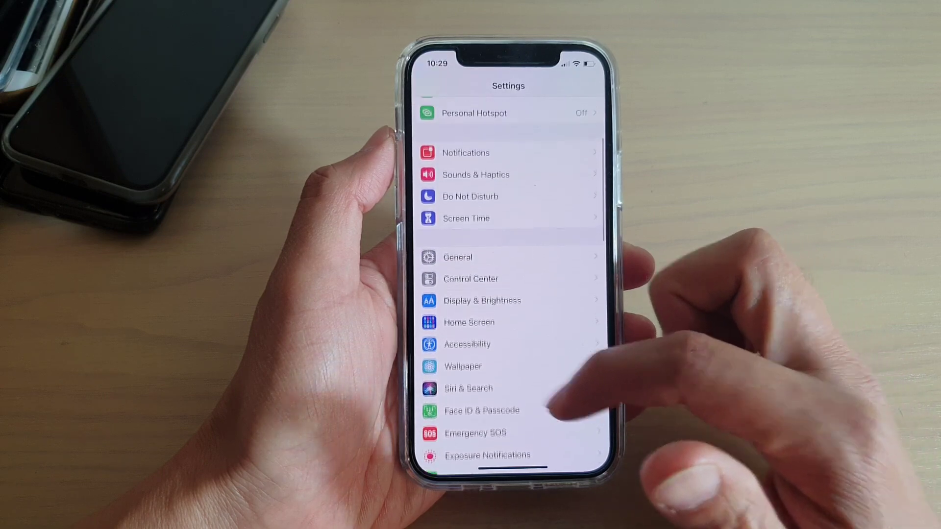
{"action": "scroll", "coordinate": [508, 294], "scroll_direction": "down", "scroll_amount": 10}
{"action": "left_click", "coordinate": [456, 257]}
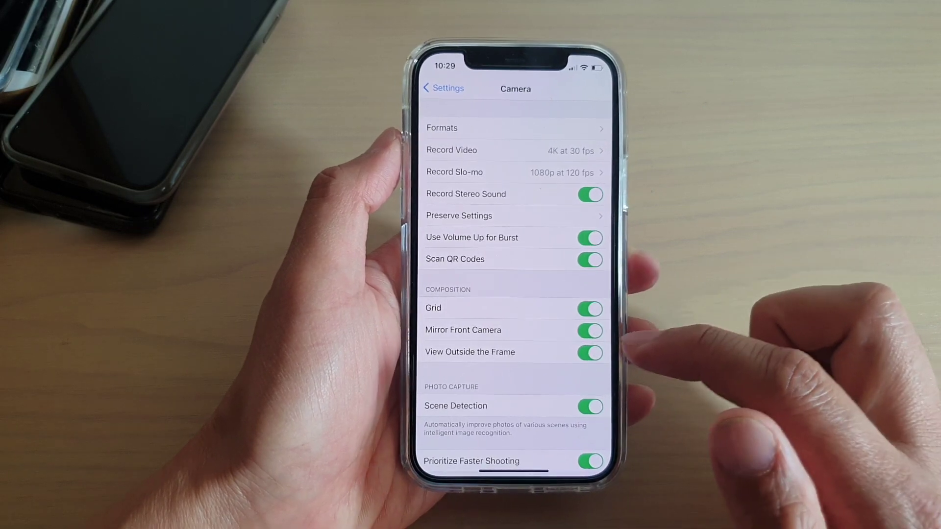
{"action": "left_click", "coordinate": [588, 353]}
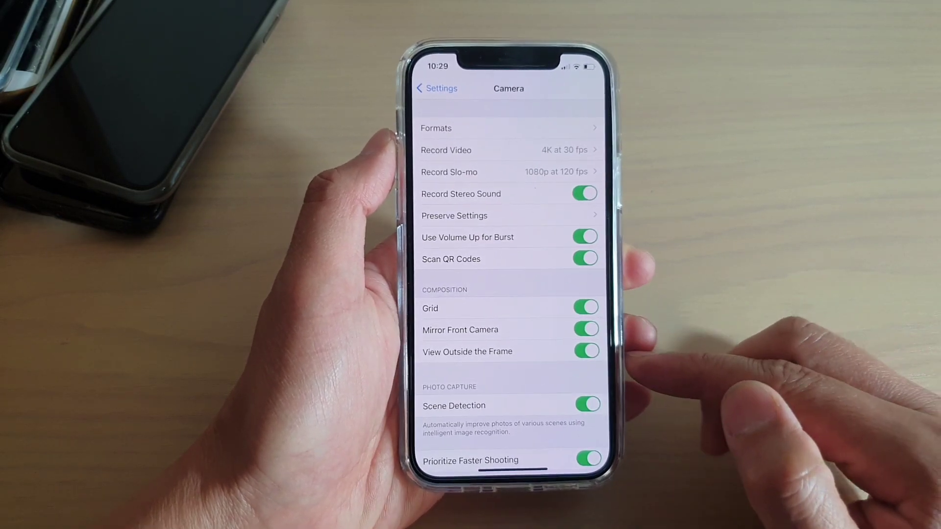
- Close Settings and launch the Camera app in Photo mode
{"action": "left_click_drag", "start_coordinate": [518, 469], "coordinate": [519, 294]}
{"action": "left_click", "coordinate": [596, 114]}
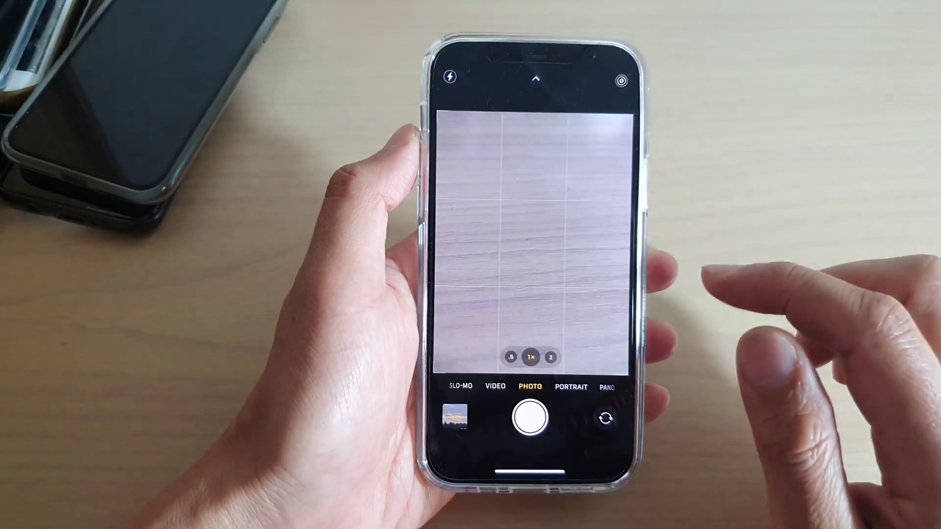